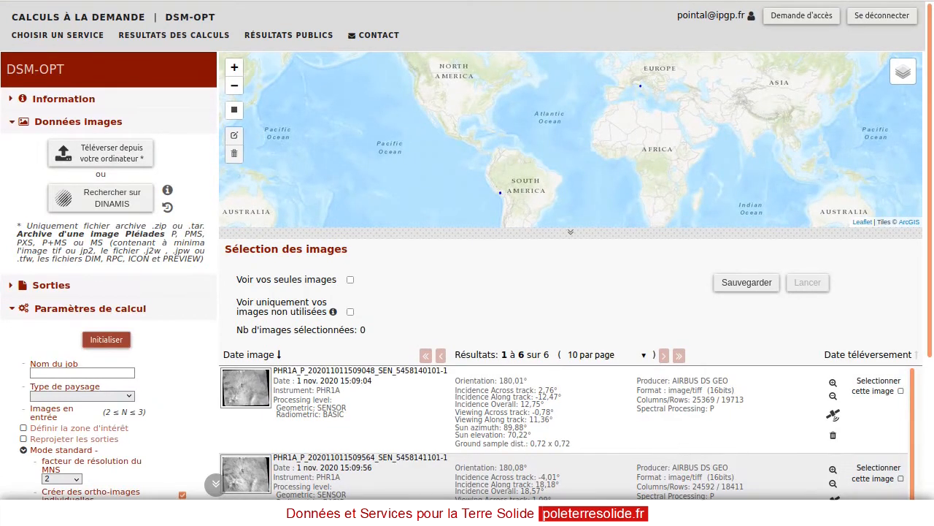
Open the DINAMIS image catalogue from the DSM-OPT image data section and sign in with the prefilled account credentials
scroll(698, 451, "down", 2)
scroll(697, 451, "up", 2)
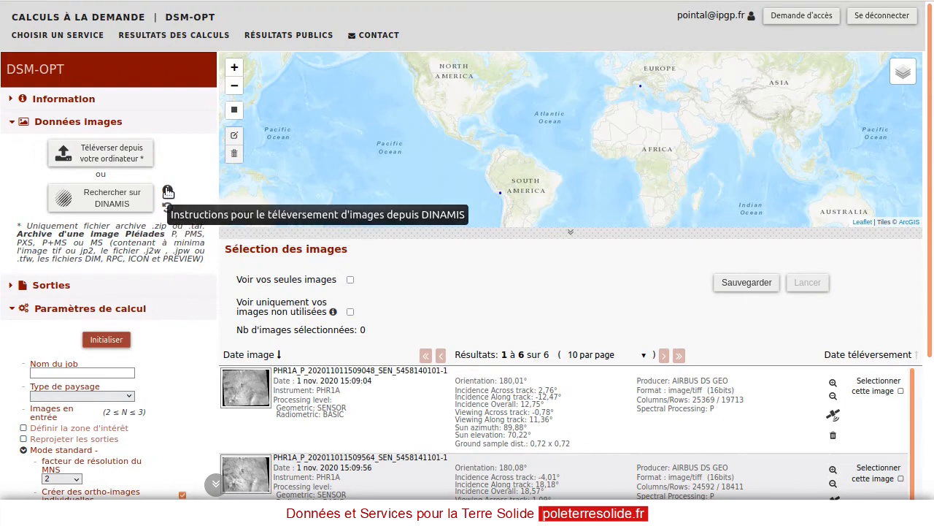
left_click(125, 203)
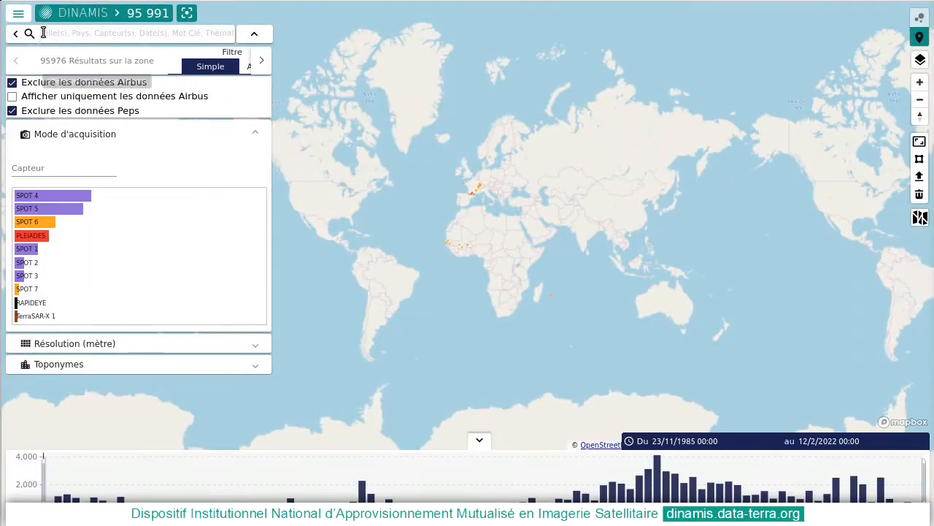
left_click(19, 14)
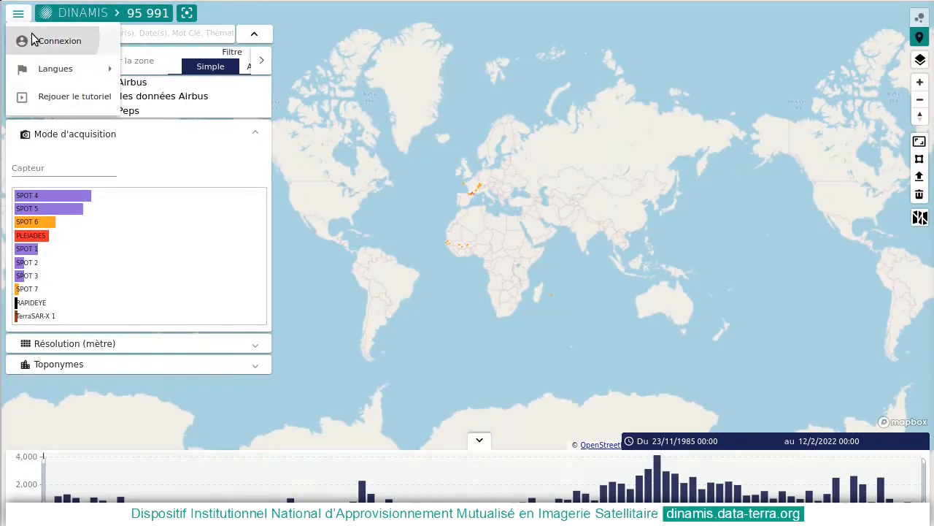
left_click(34, 39)
left_click(632, 293)
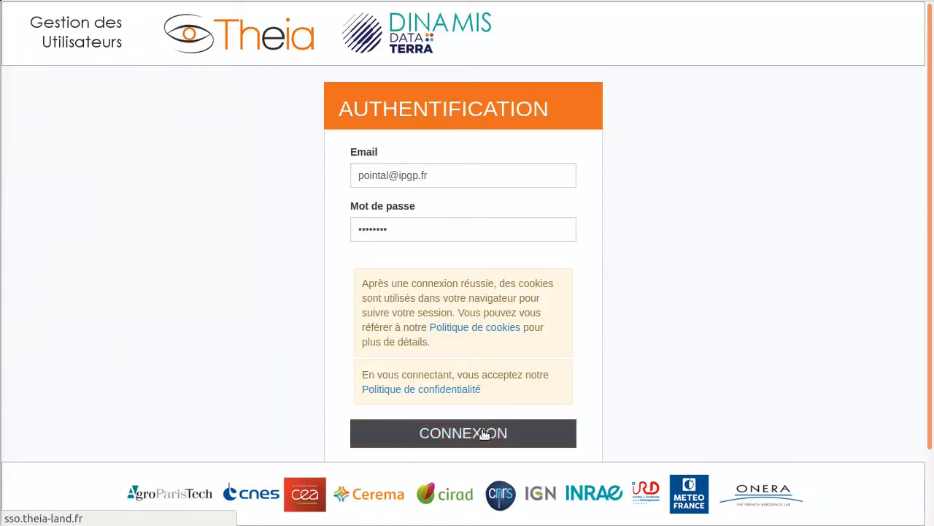
left_click(483, 433)
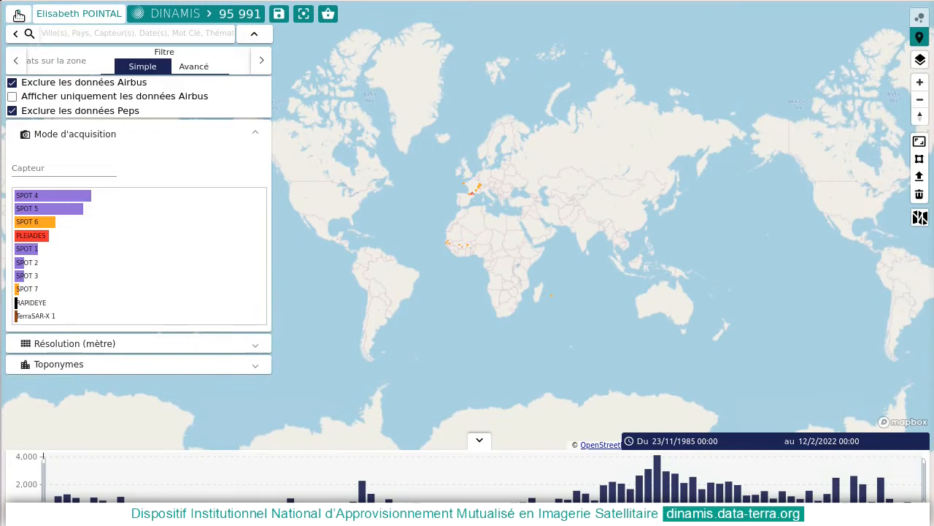
Run a stereoscopic search limited to a bounding box over the French Alps and to dates from 8/4/2018 to 14/12/2021
left_click(19, 14)
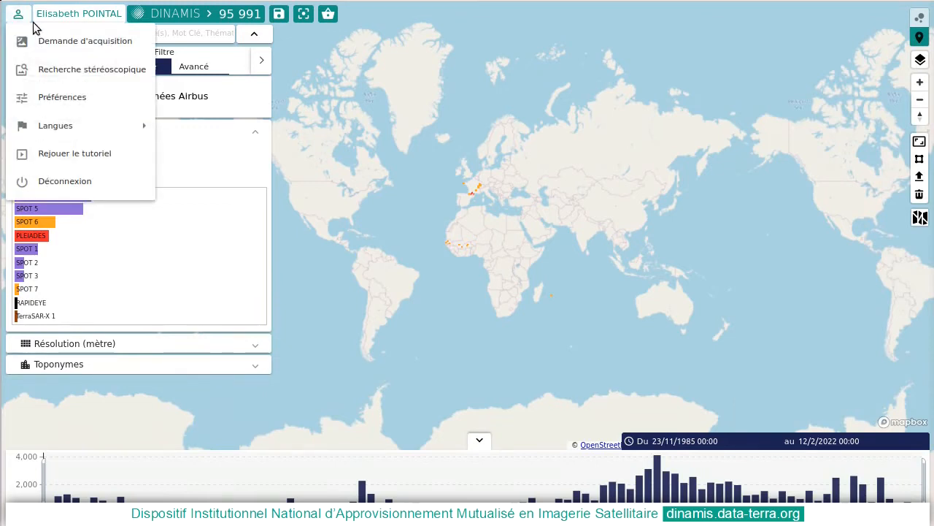
left_click(68, 70)
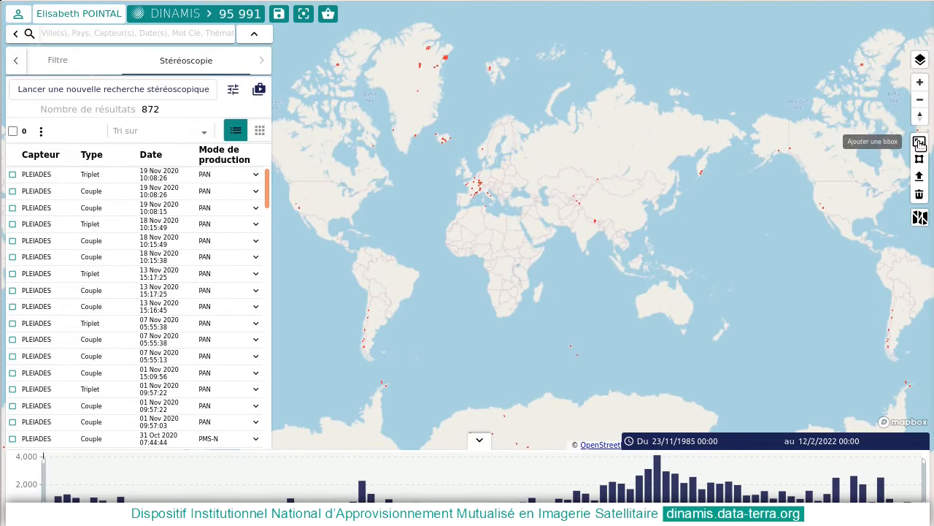
scroll(511, 188, "up", 5)
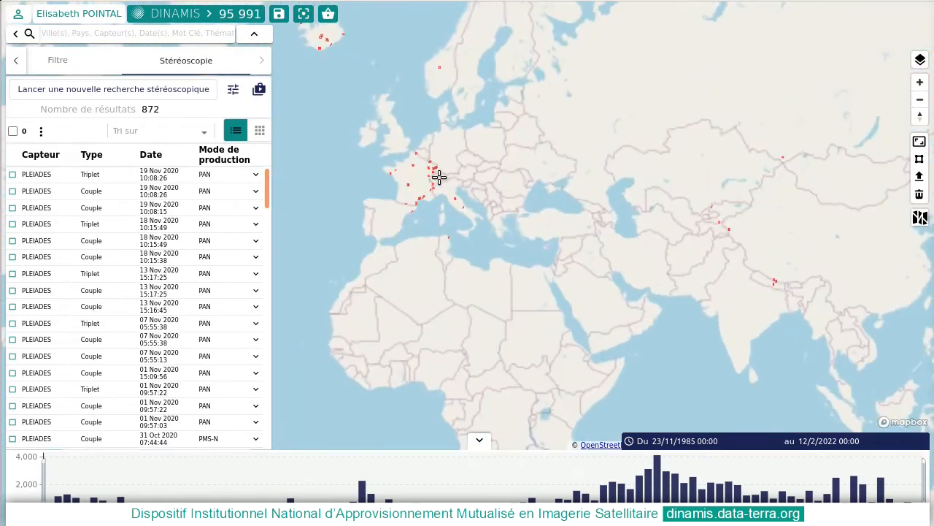
left_click_drag(423, 177, 441, 200)
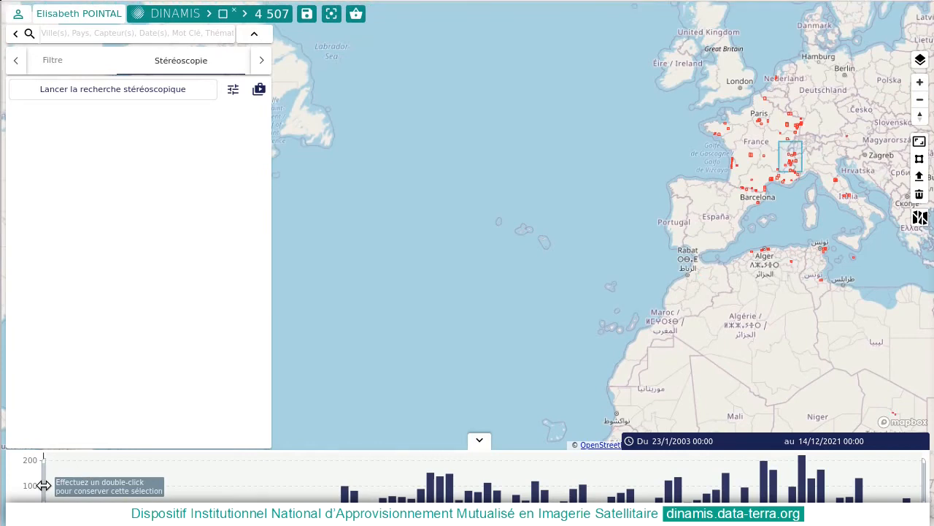
left_click_drag(45, 485, 747, 485)
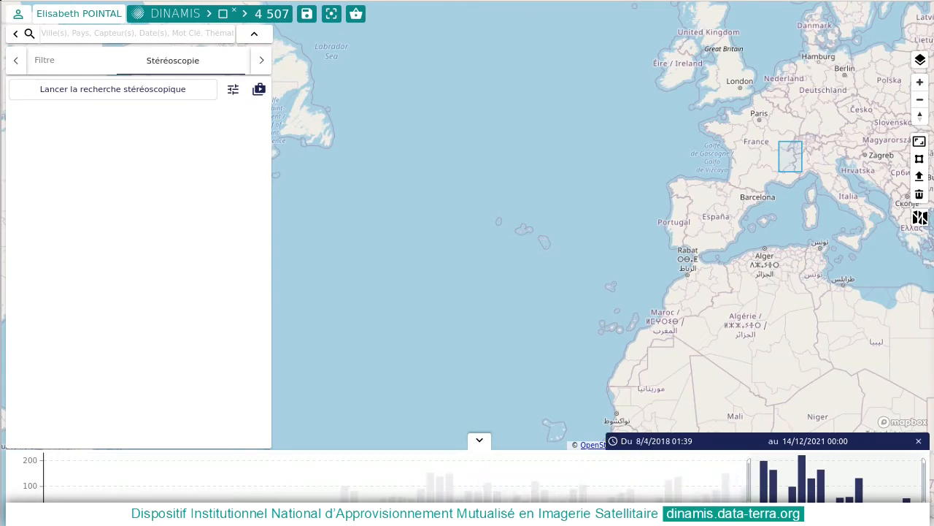
left_click(122, 90)
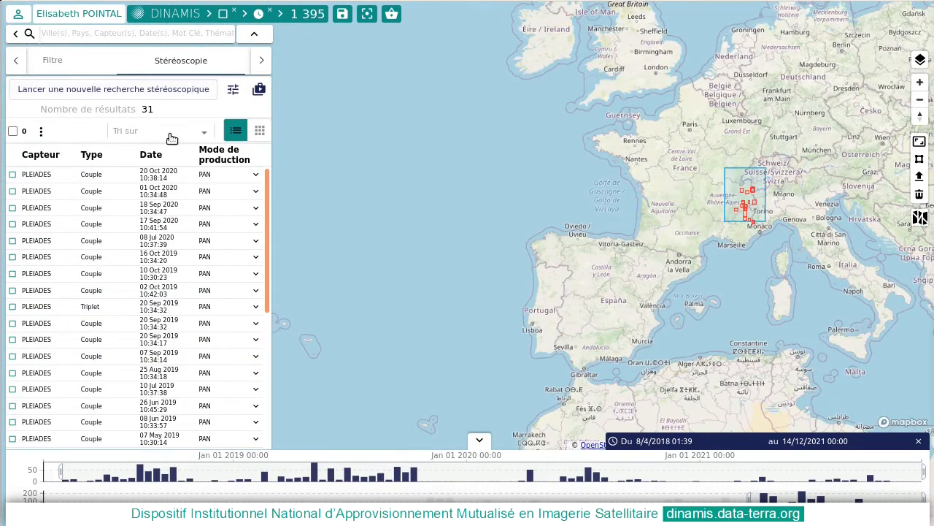
Examine the stereo details of the 20 Oct 2020 PLEIADES couple, including resolution, incidence angles and overlap
mouse_move(227, 192)
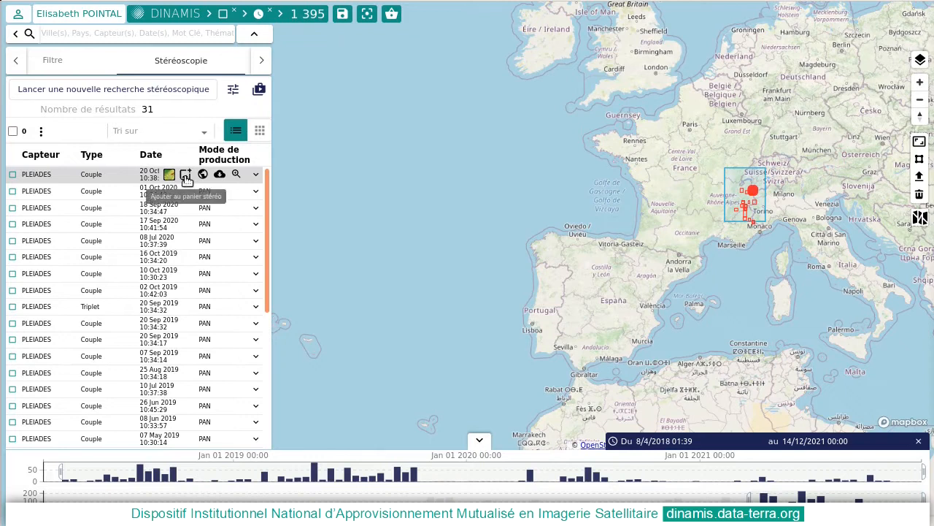
left_click(257, 176)
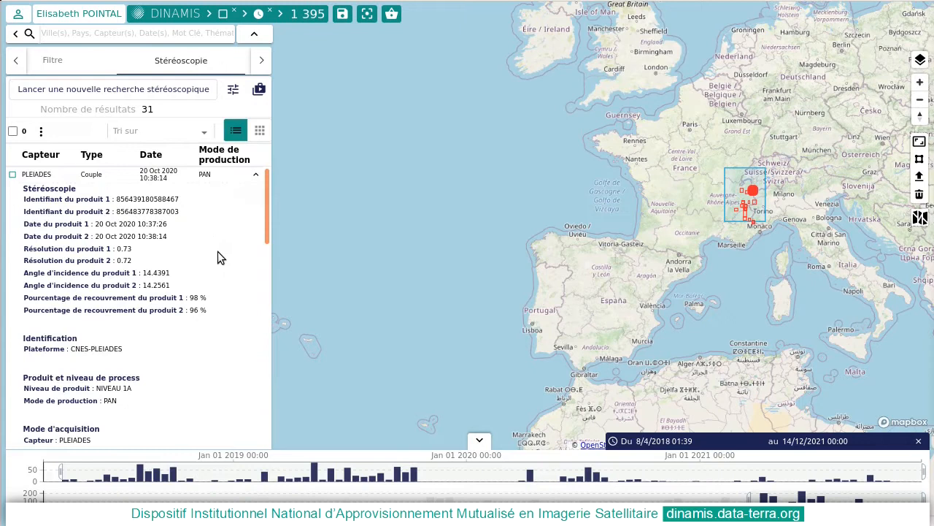
scroll(218, 251, "down", 5)
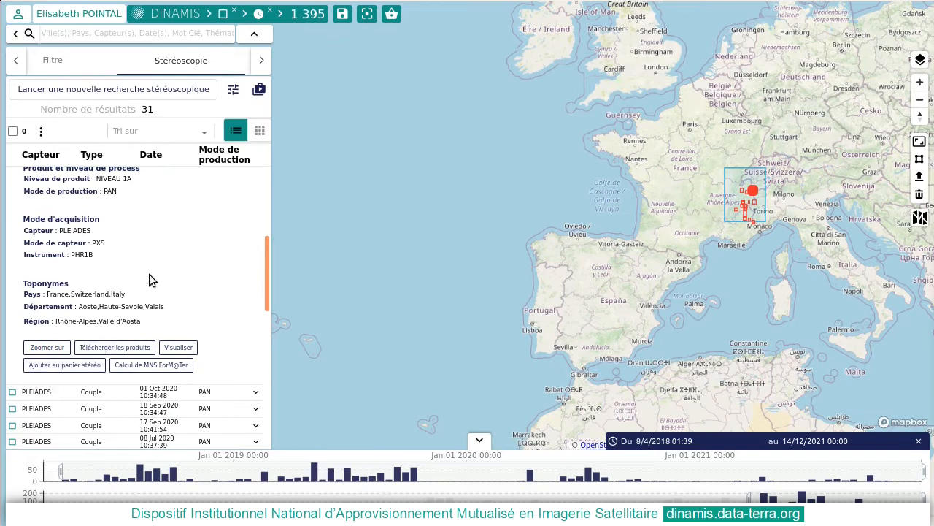
scroll(148, 273, "up", 3)
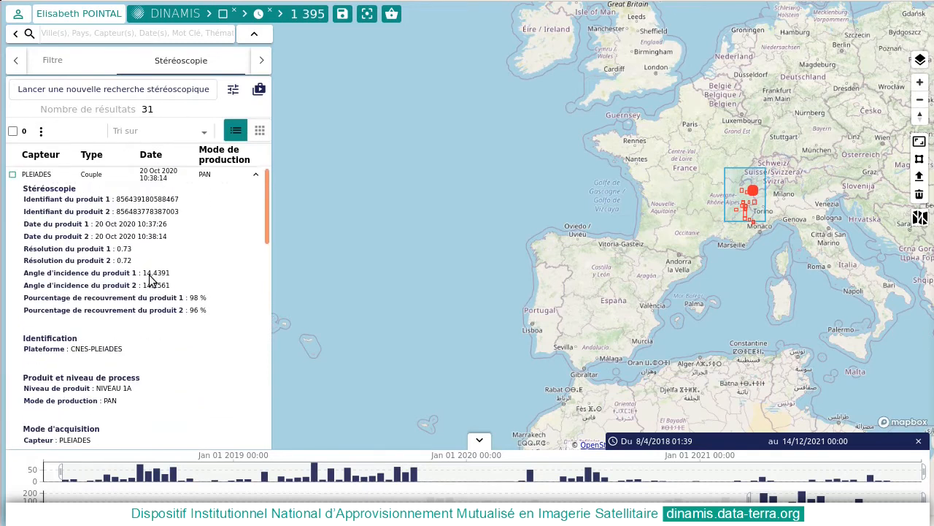
left_click(256, 174)
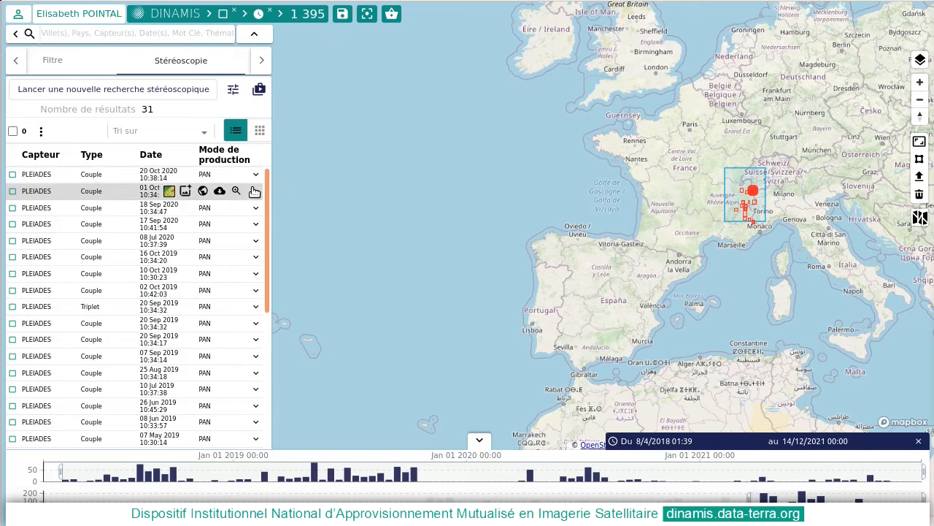
Add the 16 Oct 2019 10:34:20 PLEIADES couple to the stereo basket and display the basket
left_click(187, 257)
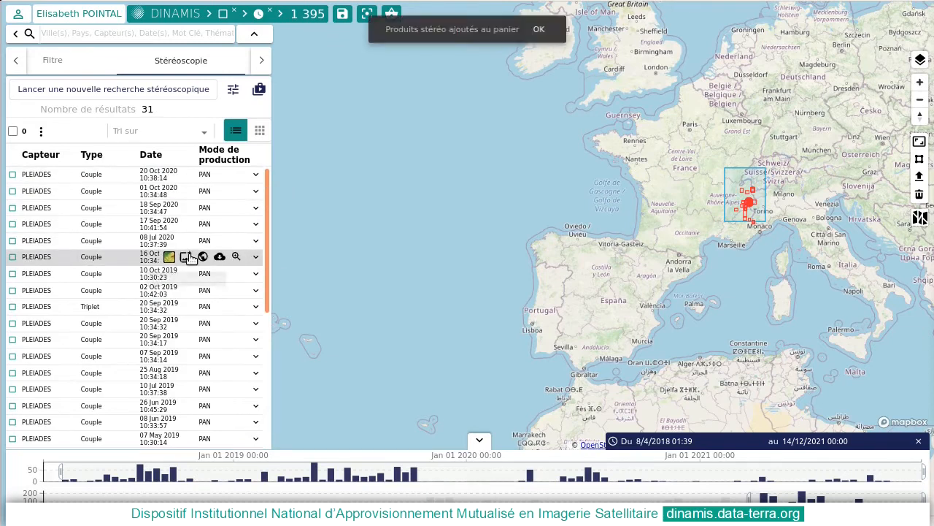
left_click(540, 33)
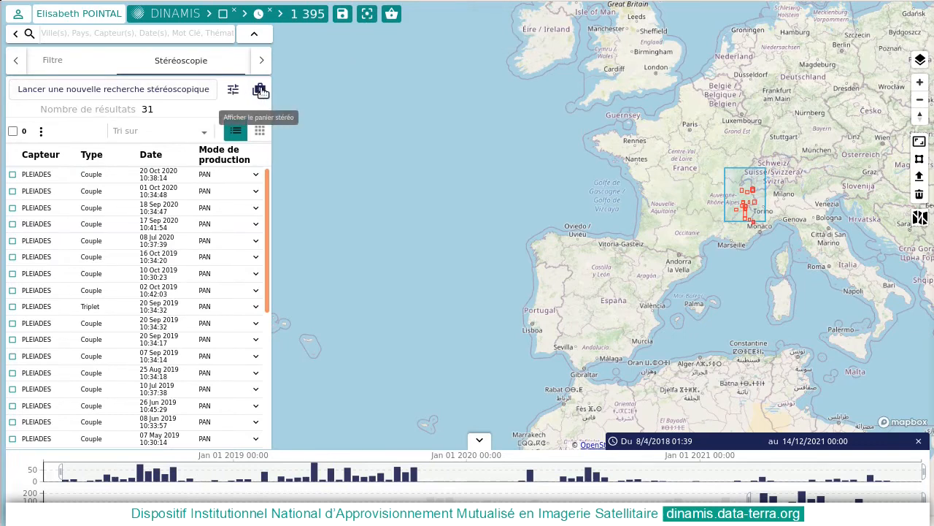
left_click(260, 89)
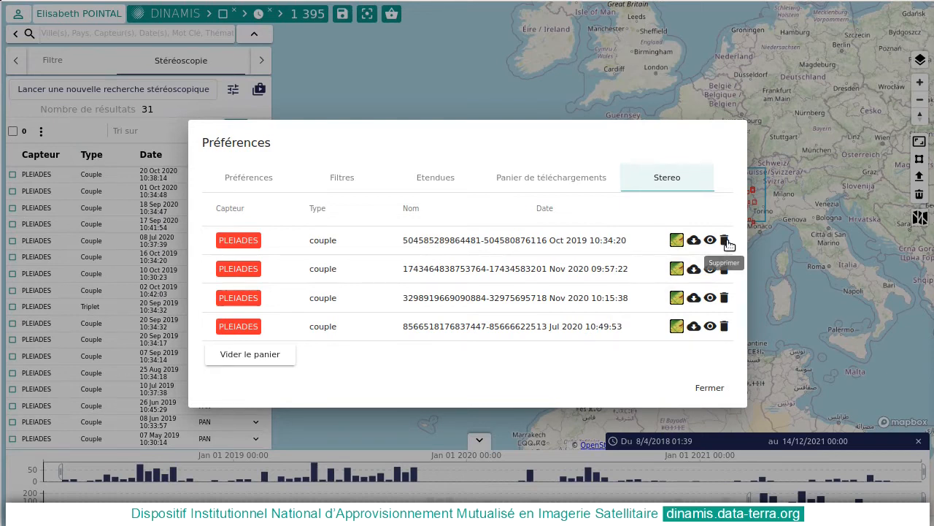
Request the ForM@Ter MNS computation for the 16 Oct 2019 couple, signing in with the prefilled credentials and accepting the Pléiades licence
left_click(676, 241)
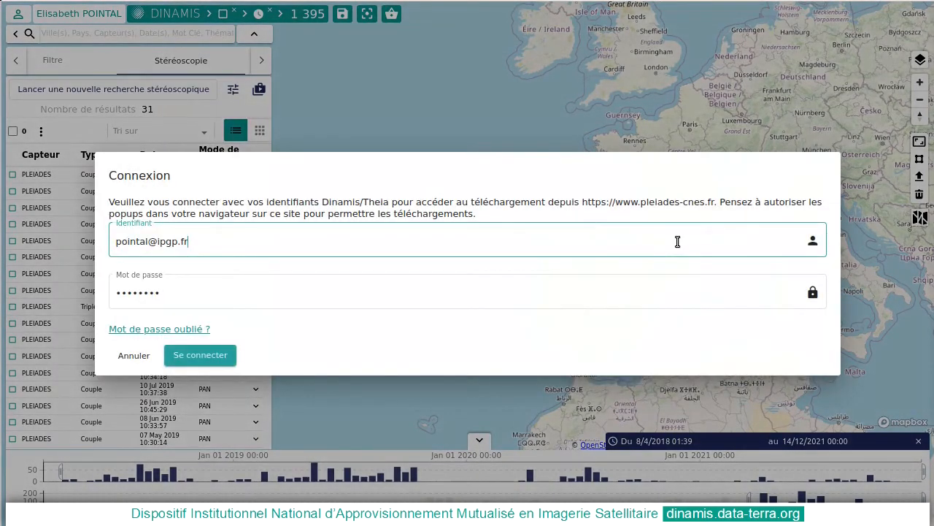
left_click(223, 358)
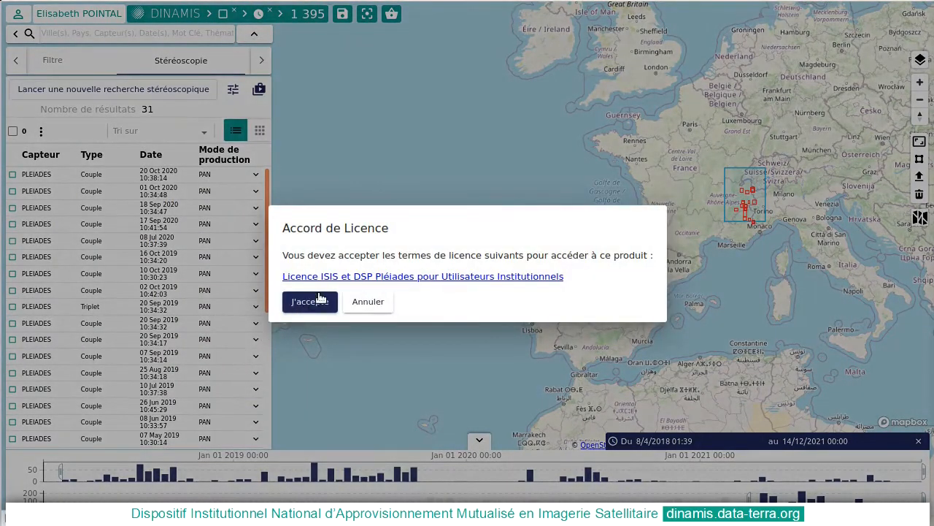
left_click(314, 301)
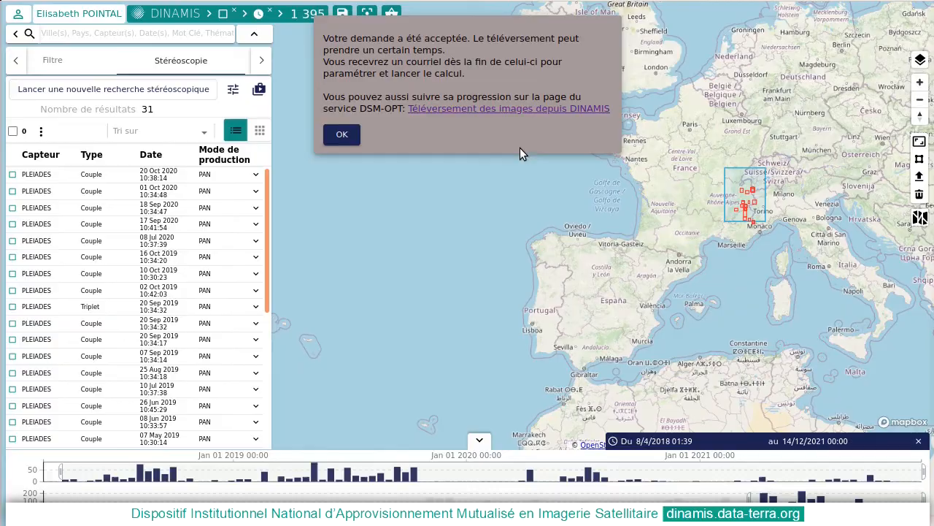
Follow the DINAMIS upload to the DSM-OPT service and set the job name to Thorens and the landscape type to Paysage montagnard
left_click(512, 108)
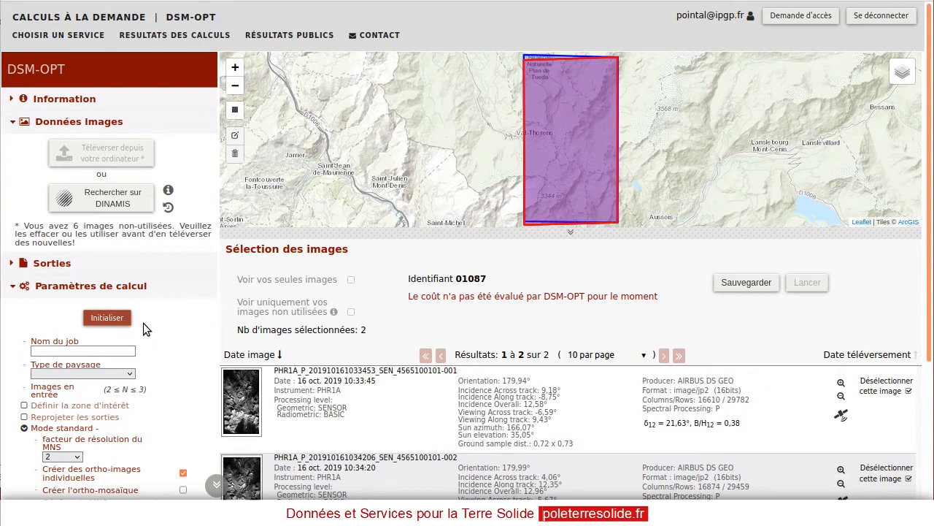
left_click(79, 351)
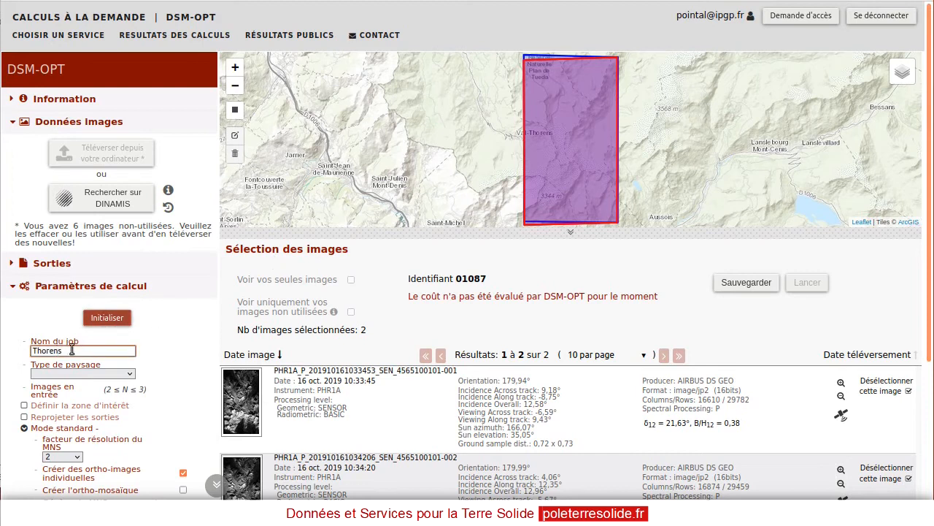
left_click(74, 373)
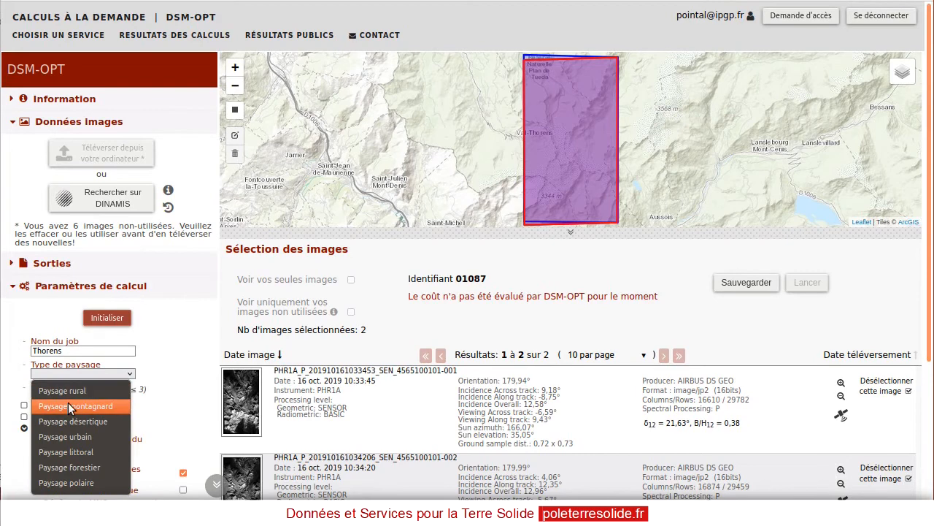
left_click(73, 406)
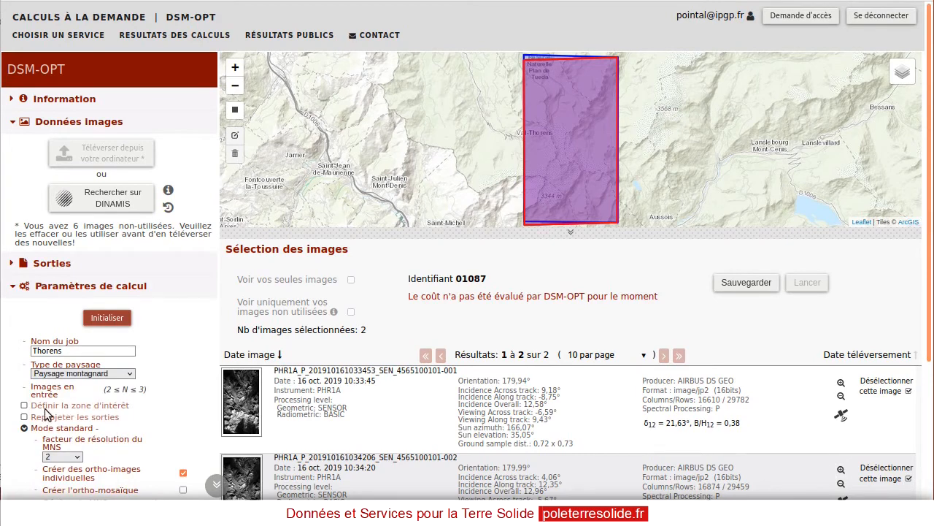
scroll(132, 412, "down", 3)
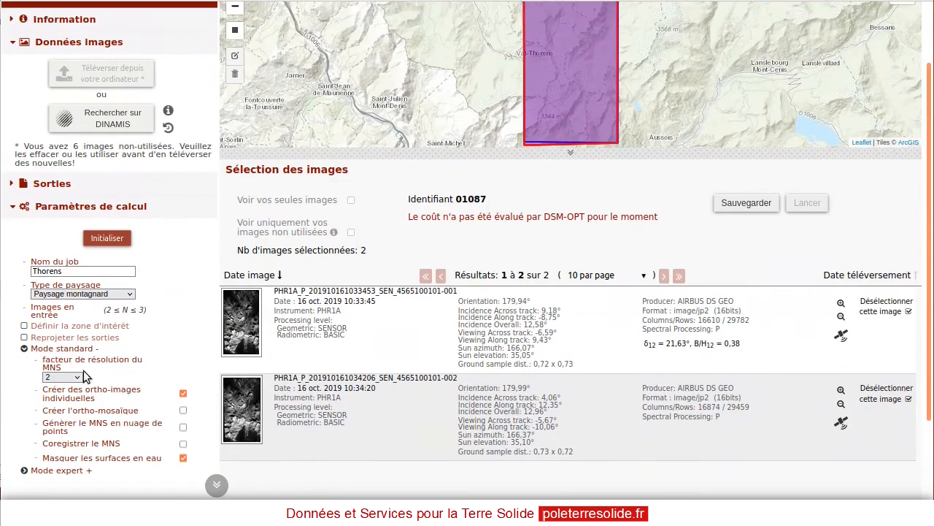
left_click(24, 326)
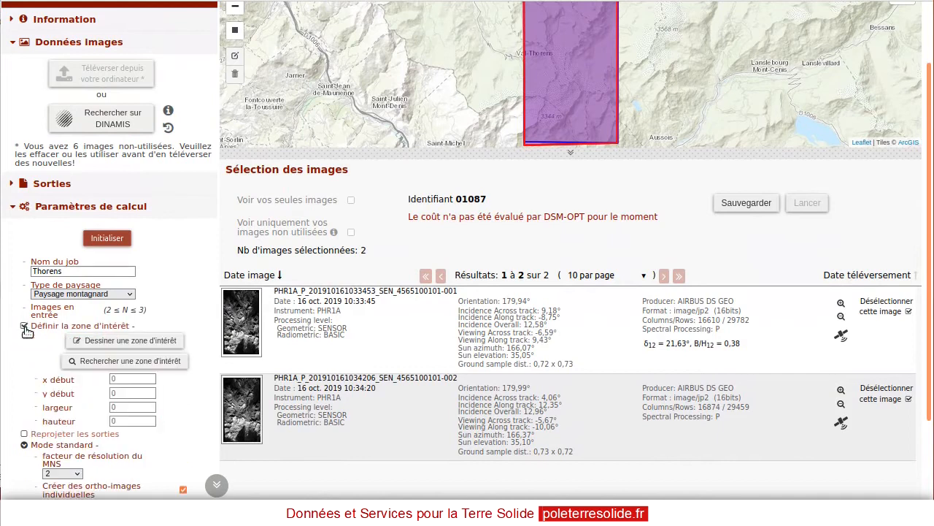
left_click(128, 359)
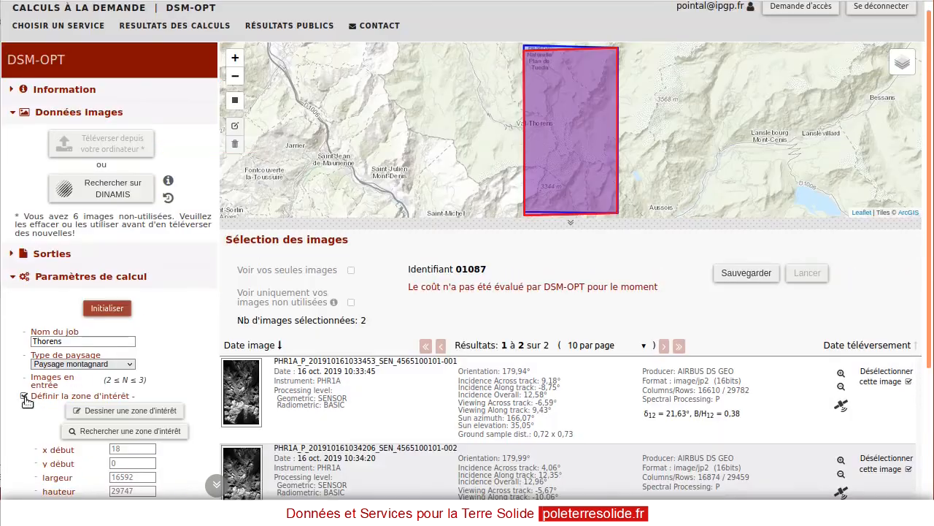
left_click(24, 397)
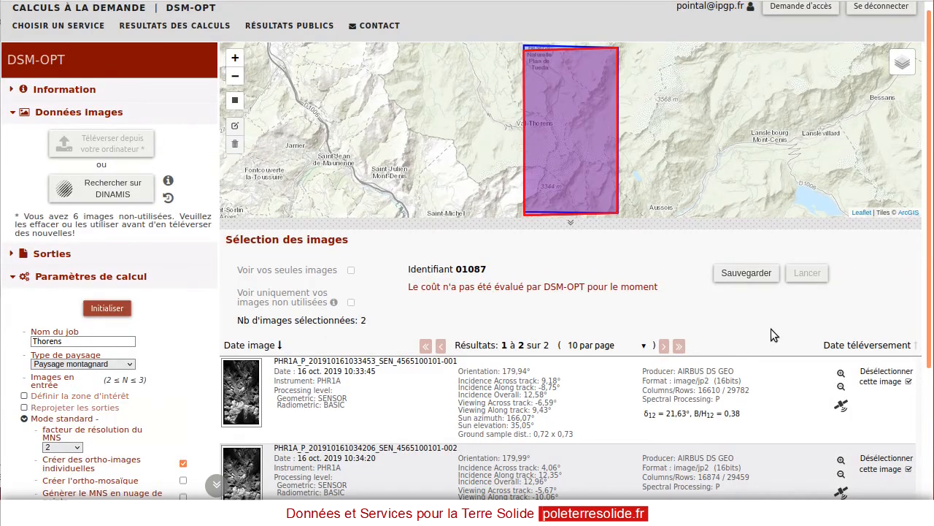
Save the Thorens job to have its cost evaluated and launch the computation
left_click(750, 273)
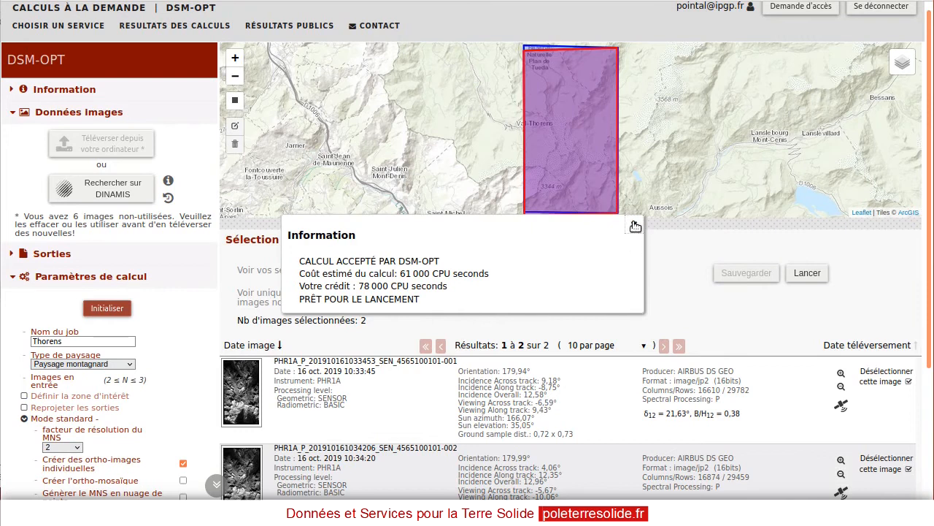
left_click(635, 227)
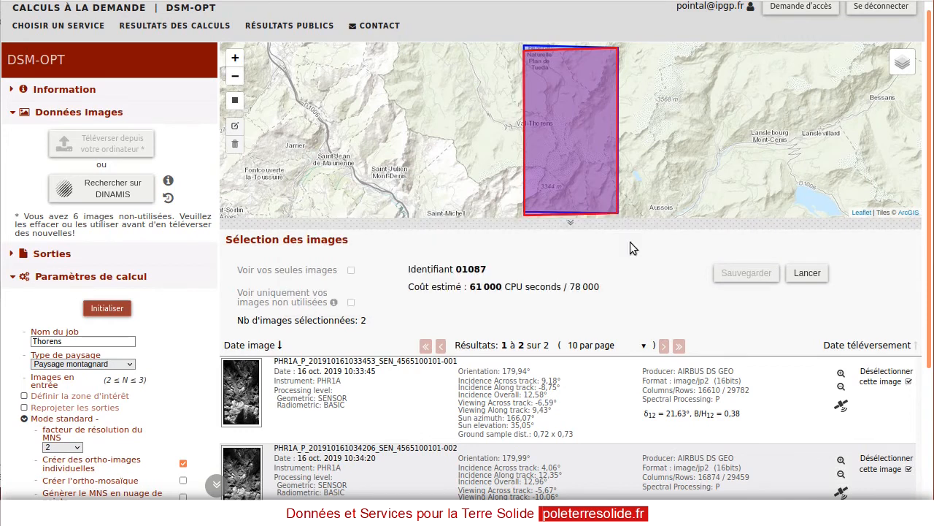
left_click(808, 273)
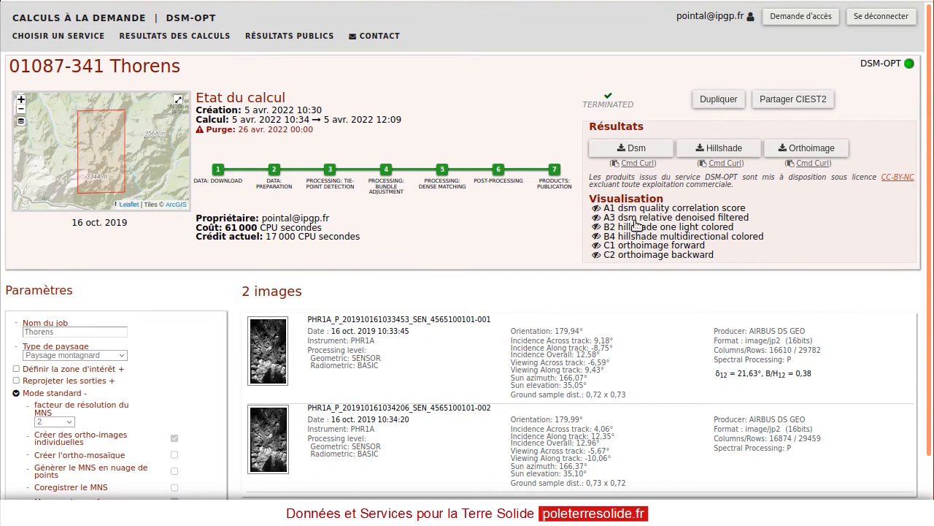
Display the B4 hillshade multidirectional colored result on the full-screen map and raise its opacity to nearly full
left_click(597, 236)
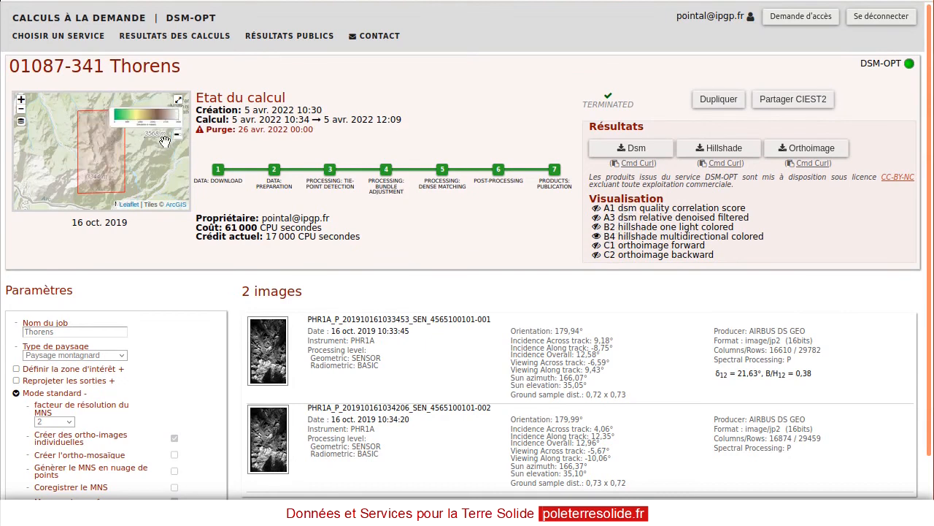
left_click(178, 100)
scroll(507, 240, "up", 2)
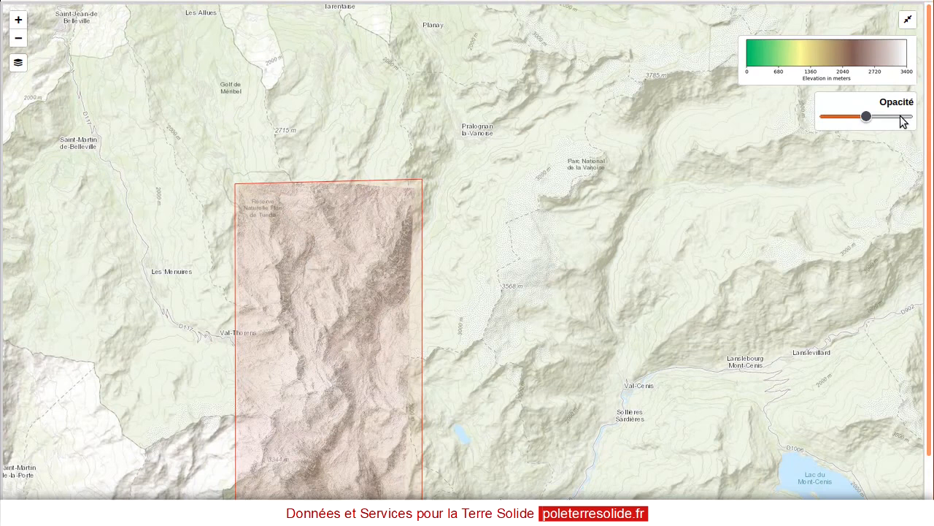
left_click(902, 118)
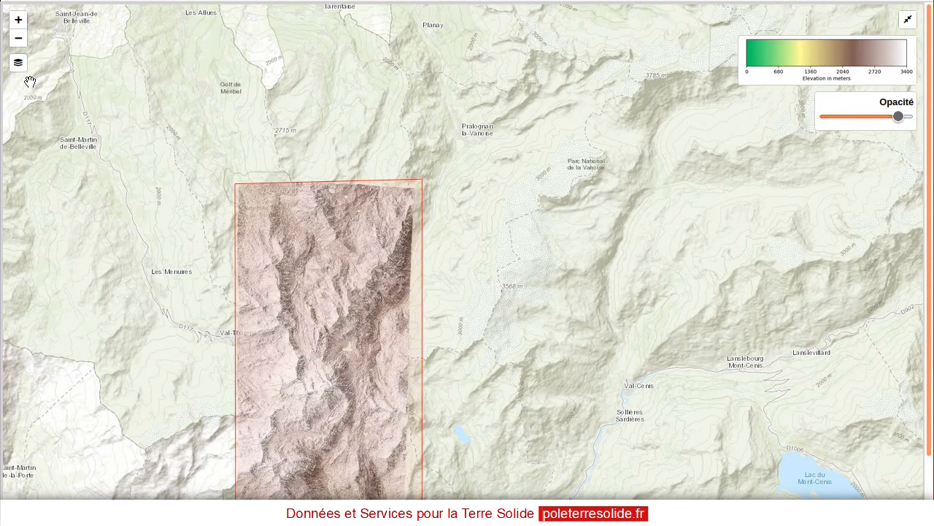
View the B2 hillshade one light colored layer, followed by the C1 orthoimage forward layer
mouse_move(20, 67)
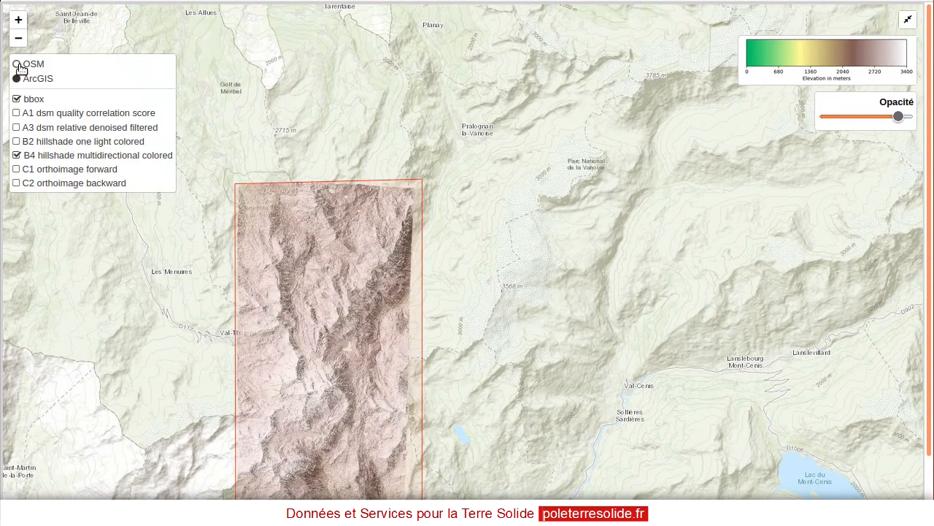
left_click(17, 142)
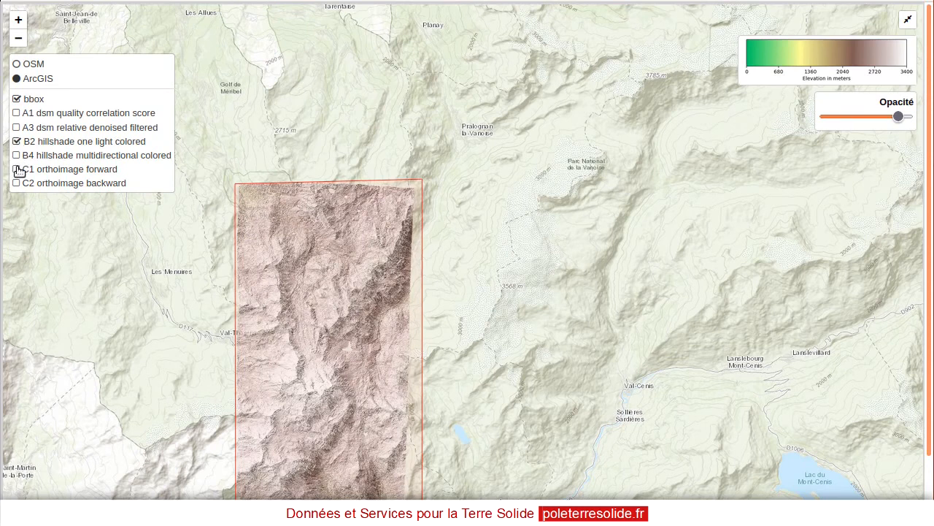
left_click(18, 169)
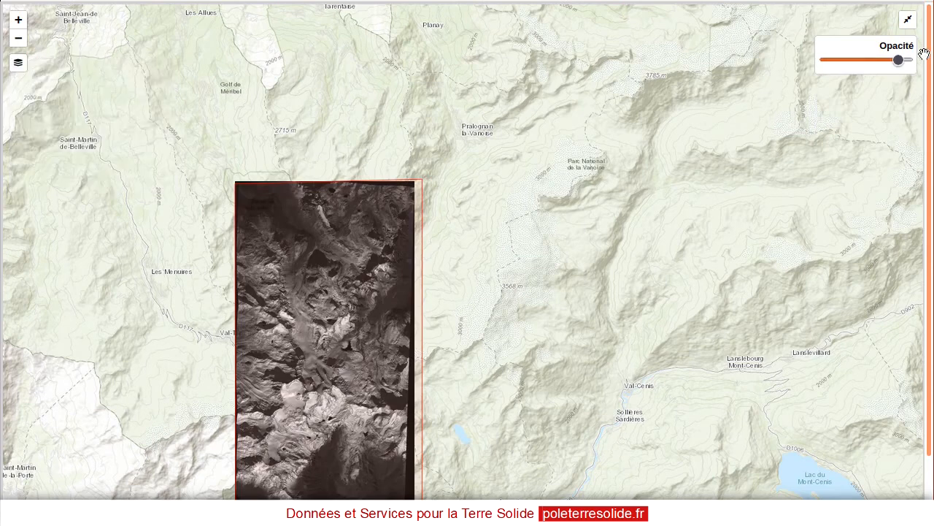
Exit the full-screen map and download the Dsm result of the Thorens job
left_click(908, 20)
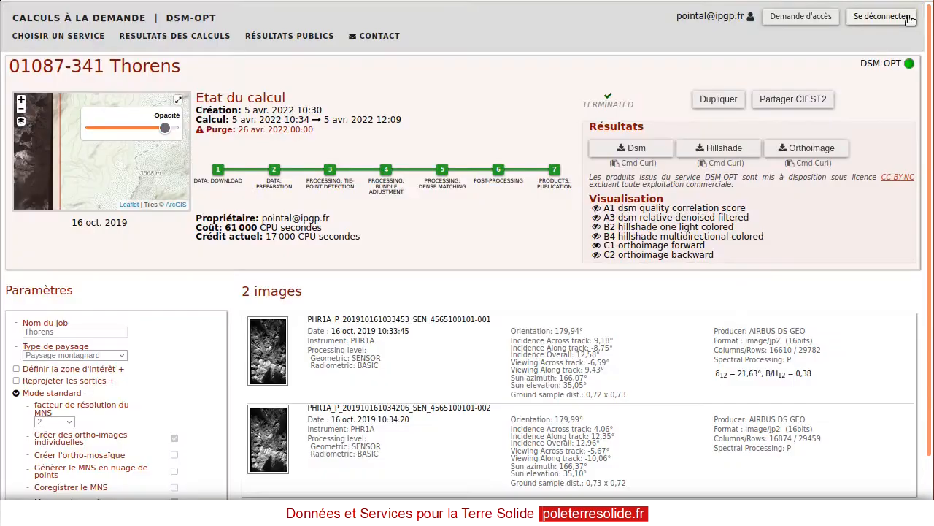
left_click(648, 151)
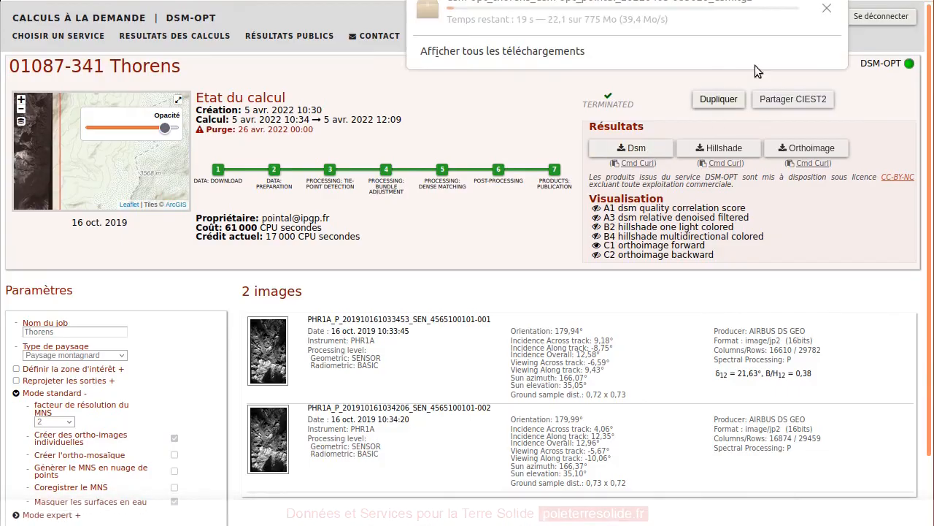